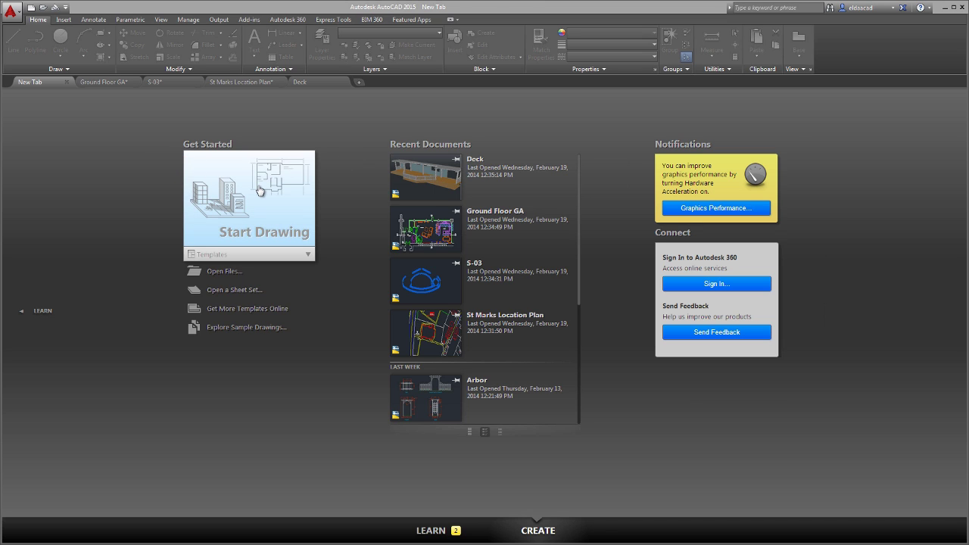
Pin Ground Floor GA to the top of Recent Documents on the Start tab.
left_click(309, 255)
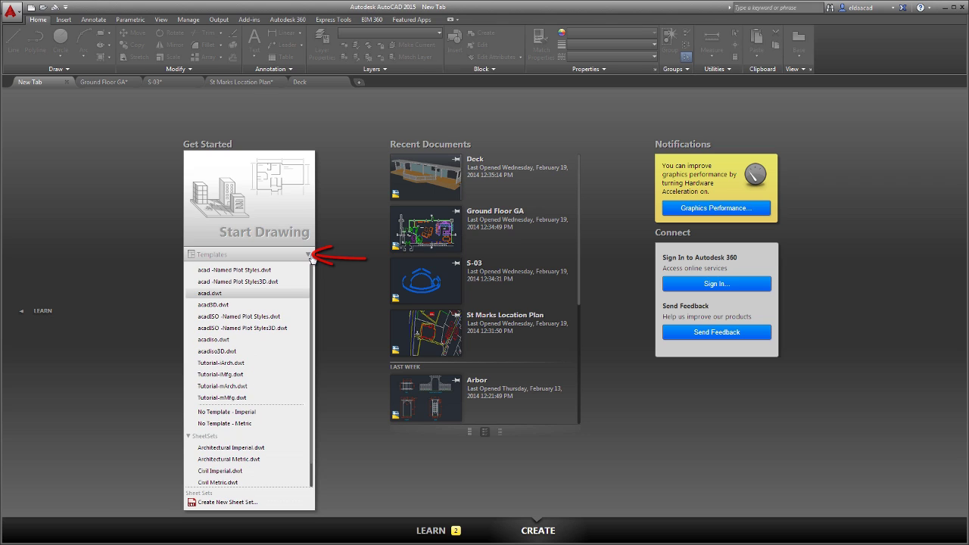
left_click(310, 256)
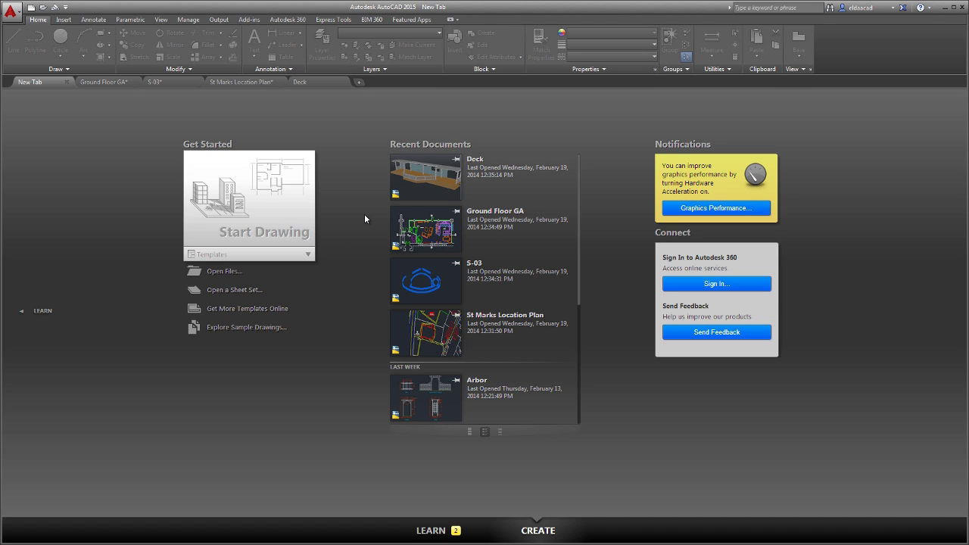
left_click(456, 211)
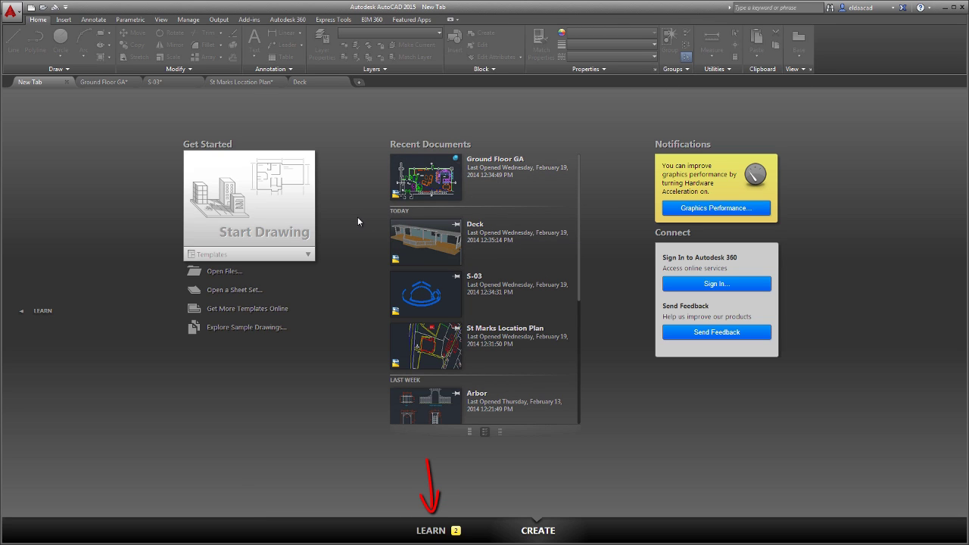
left_click(431, 530)
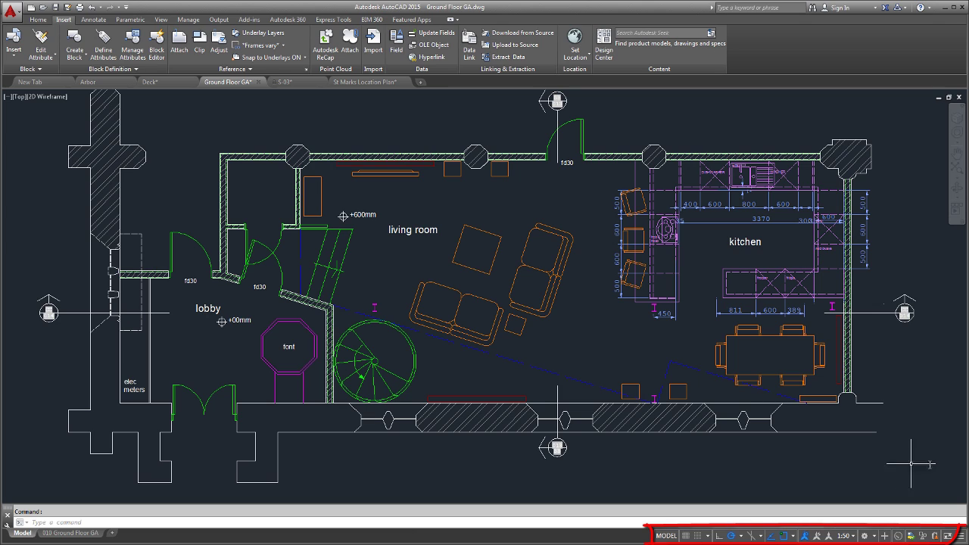
left_click(960, 536)
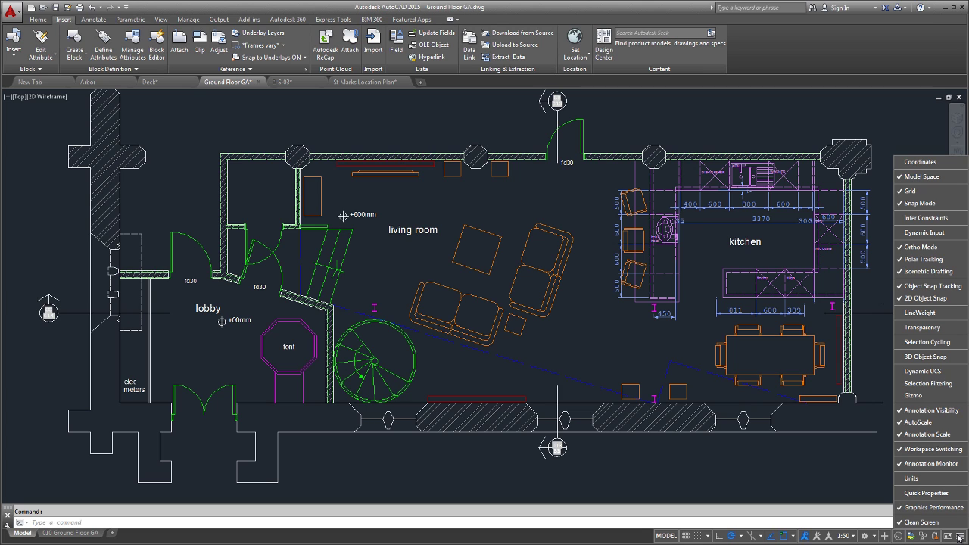
left_click(561, 307)
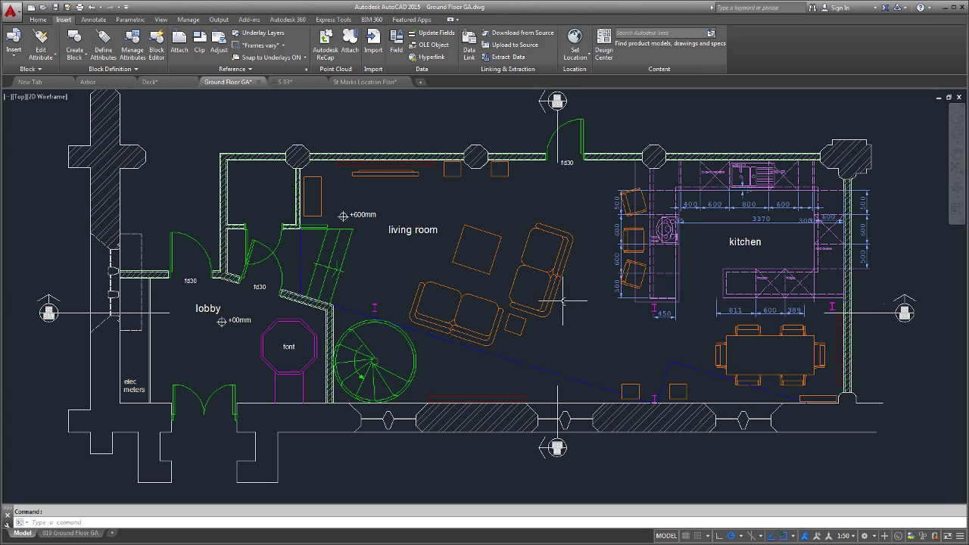
left_click(609, 417)
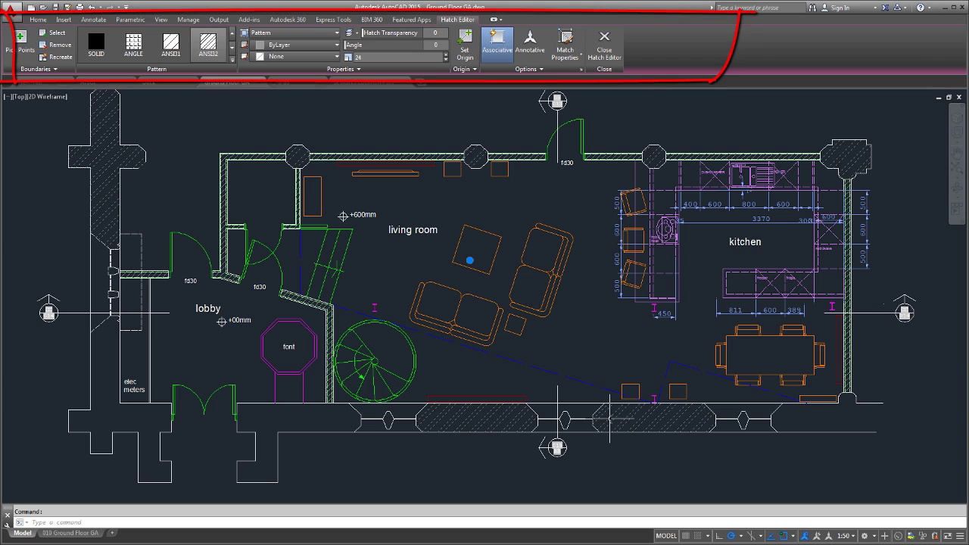
key("Escape")
left_click(424, 230)
double_click(429, 230)
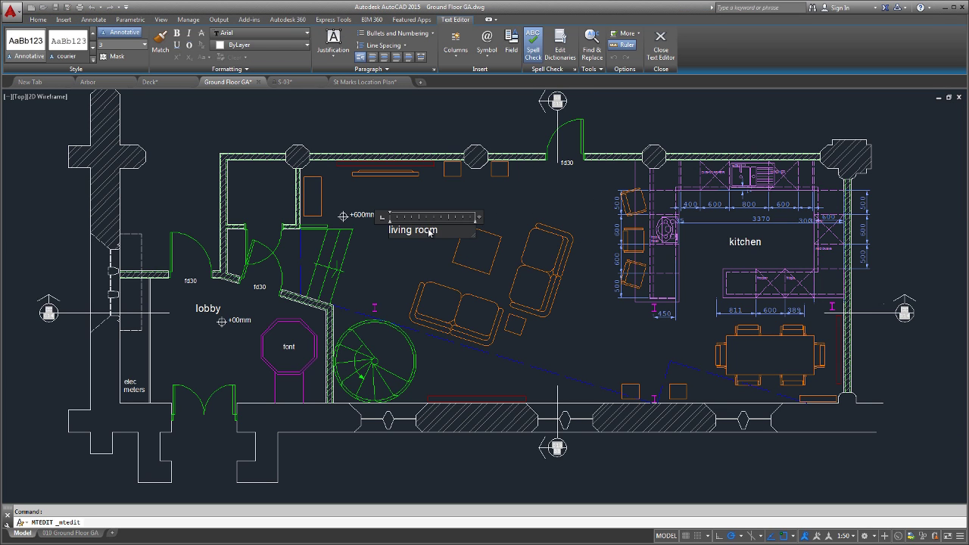
key("Escape")
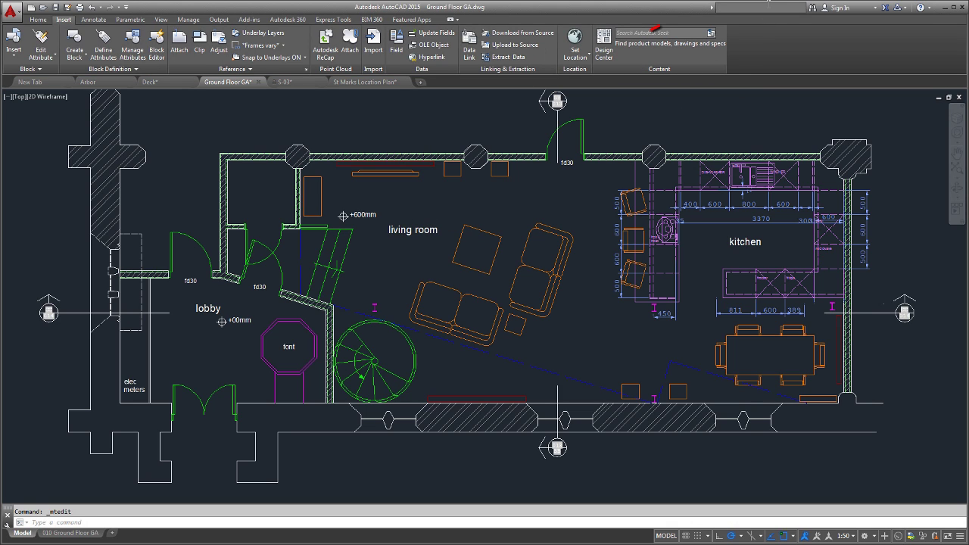
Look up 'To Draw Lines' in Help and use its Find link to show the Line tool.
key("Return")
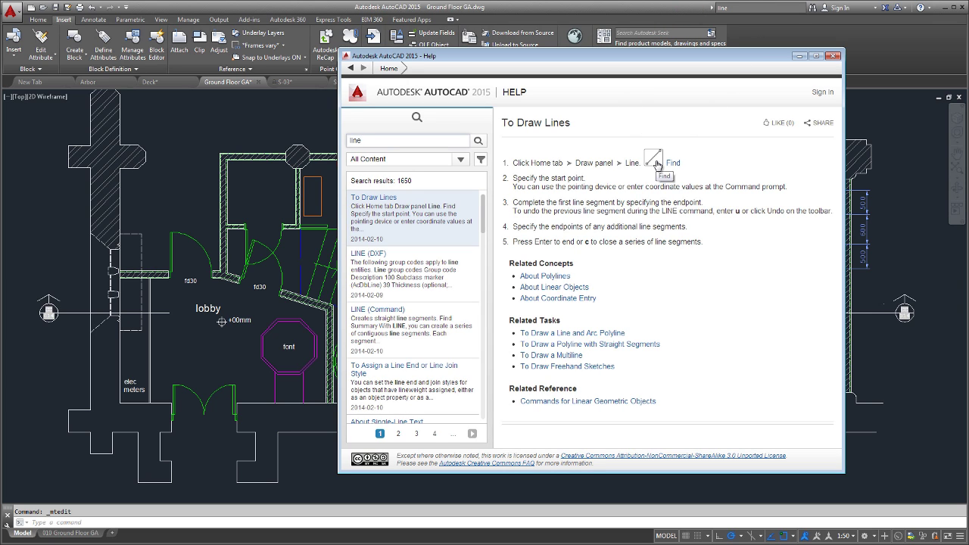
left_click(654, 162)
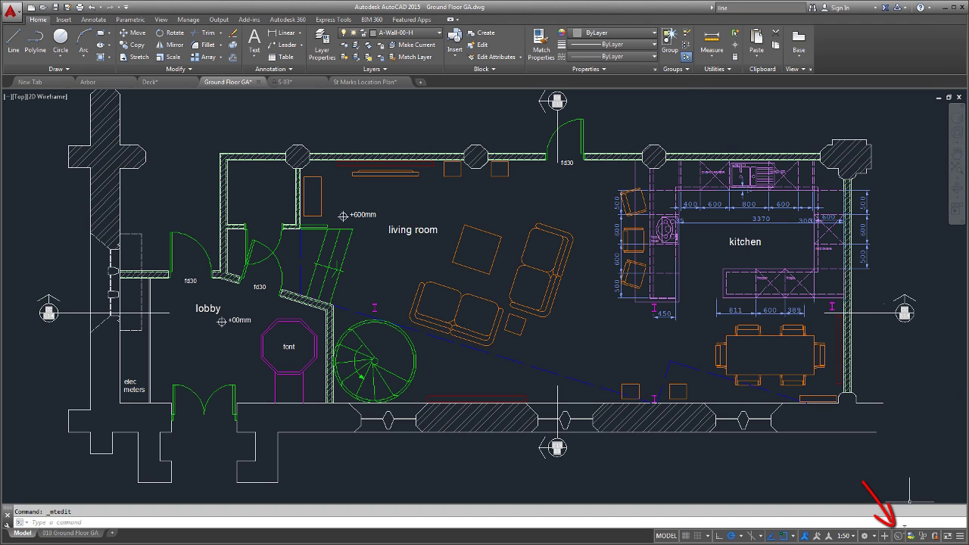
Switch Hardware Acceleration to On in Graphics Performance so all effects are enabled.
left_click(906, 528)
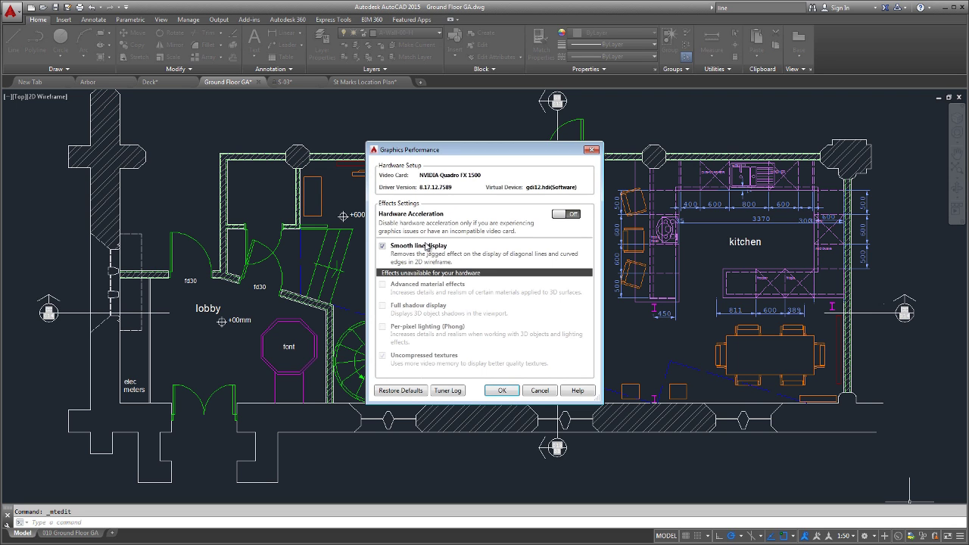
left_click(502, 392)
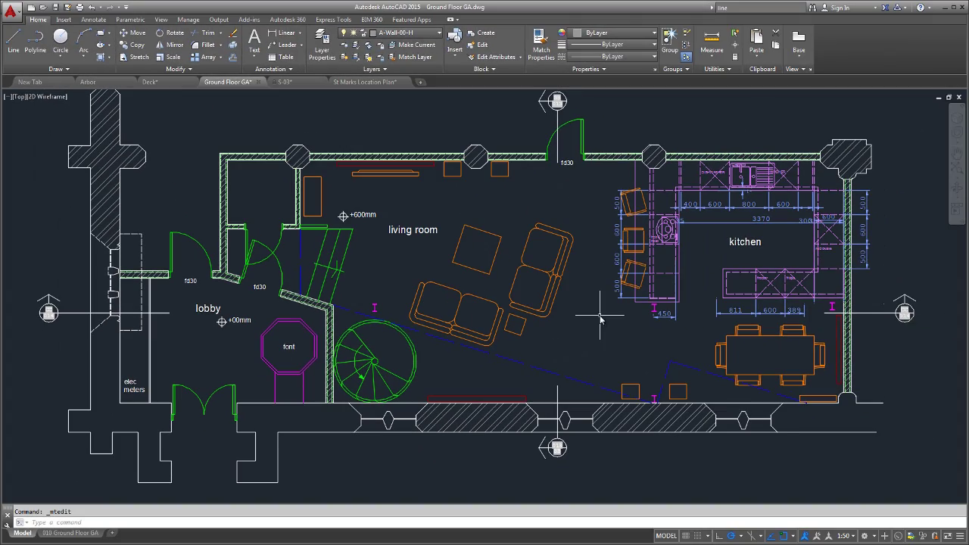
left_click(898, 537)
left_click(559, 215)
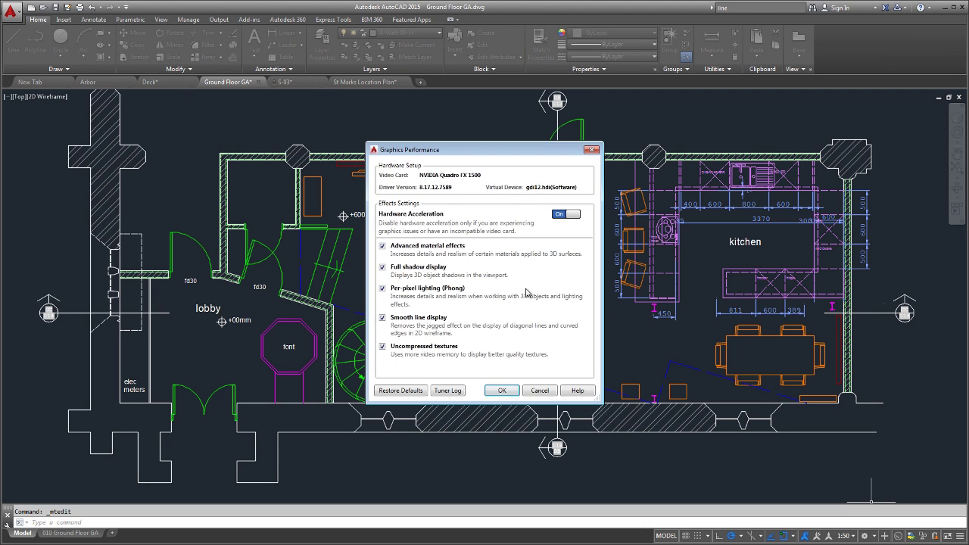
left_click(501, 390)
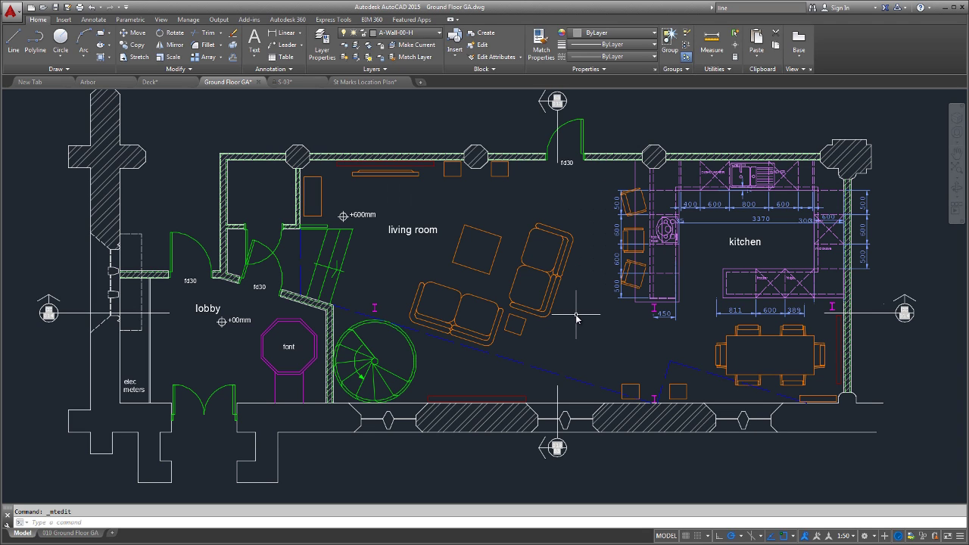
Try window and lasso selections on the living room and kitchen furniture, then clear them.
left_click(574, 325)
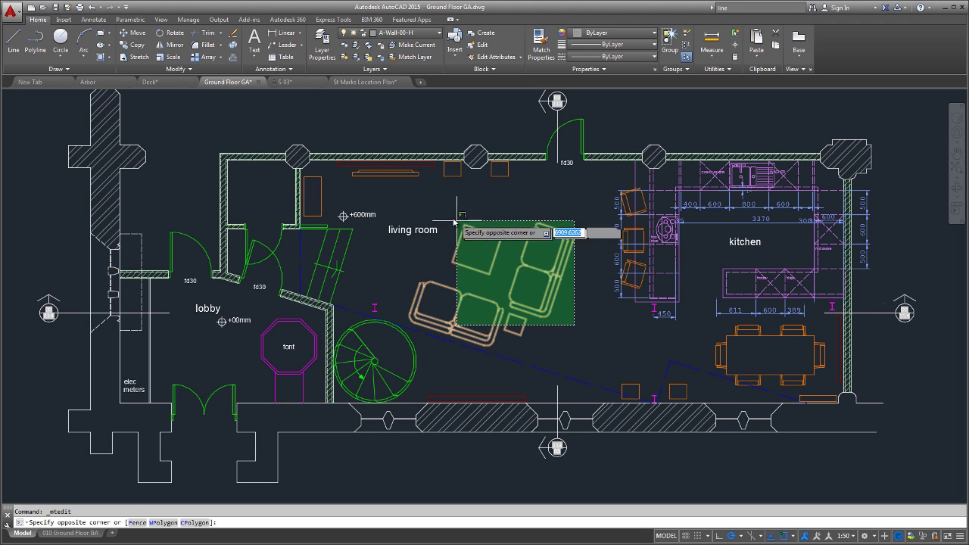
left_click(420, 219)
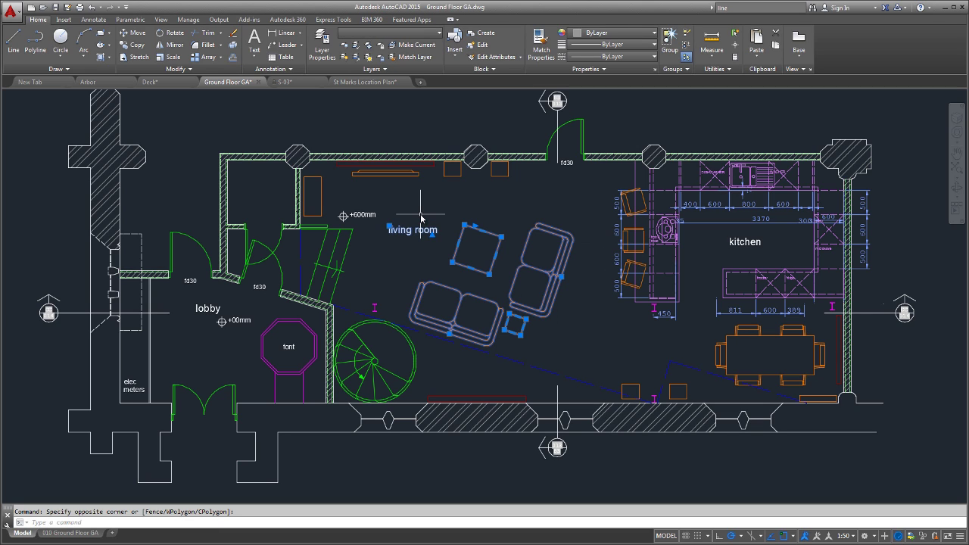
key("Escape")
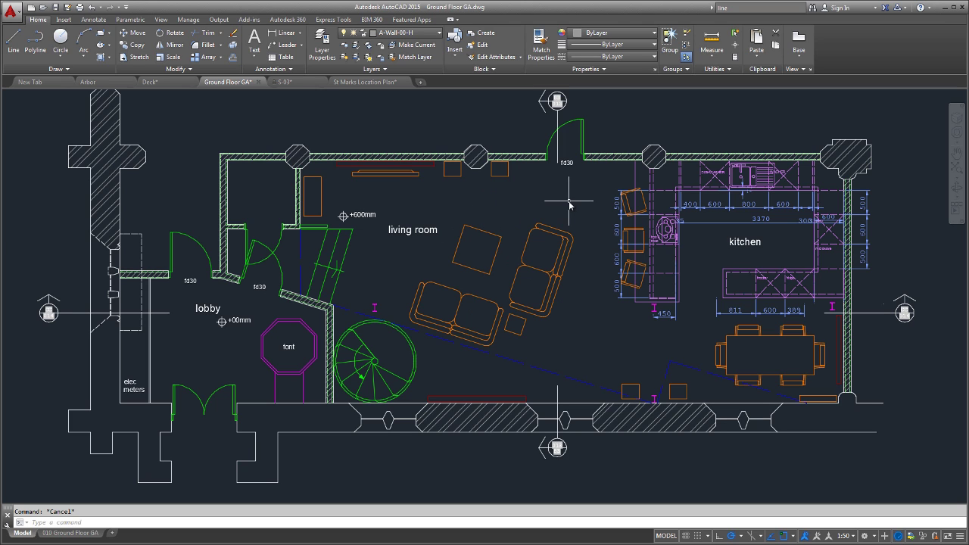
mouse_move(590, 202)
left_mouse_down()
mouse_move(513, 199)
mouse_move(424, 234)
mouse_move(407, 283)
mouse_move(433, 348)
mouse_move(515, 382)
mouse_move(551, 370)
left_mouse_up()
mouse_move(591, 185)
left_mouse_down()
mouse_move(641, 189)
mouse_move(627, 322)
mouse_move(602, 336)
mouse_move(605, 321)
left_mouse_up()
key("Escape")
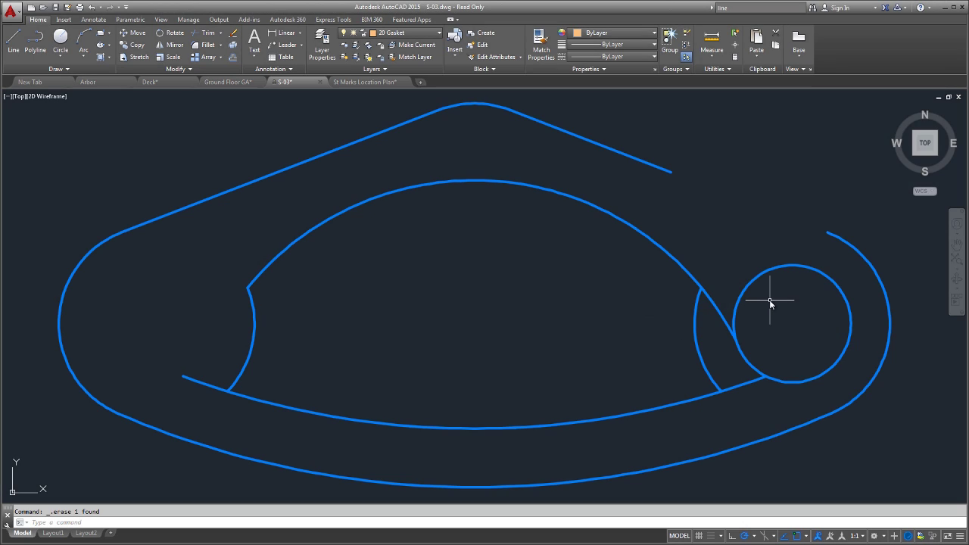
In S-03, copy the left circle from its centre to the other end of the gasket.
type("co")
key("Return")
left_click(769, 270)
key("Return")
left_click(792, 323)
left_click(156, 323)
key("Return")
Select the copied circle and start the SCALE command on it.
left_click(205, 271)
left_click(188, 286)
type("sc")
key("Return")
Cancel the scaling and trim the line stub and arc piece beside the right circle.
left_click(180, 303)
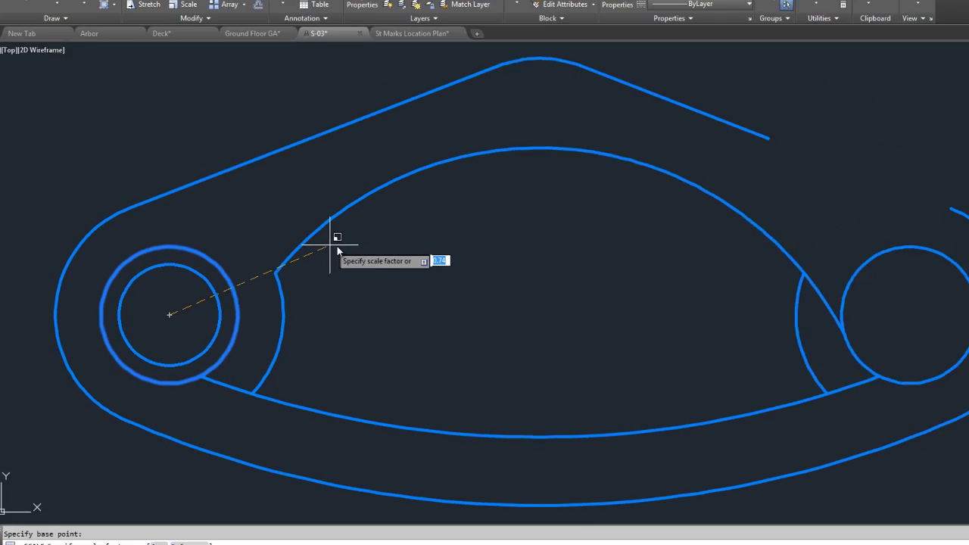
key("Escape")
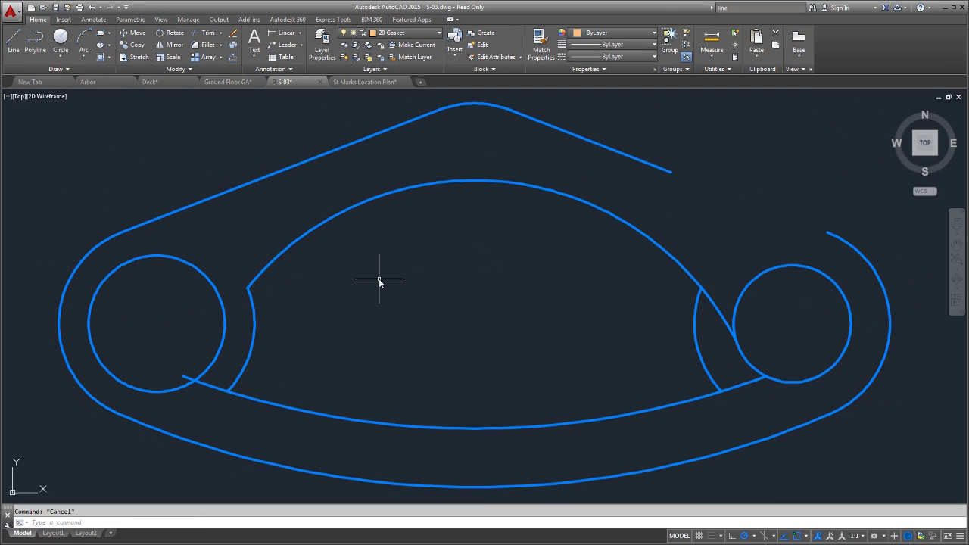
type("TR")
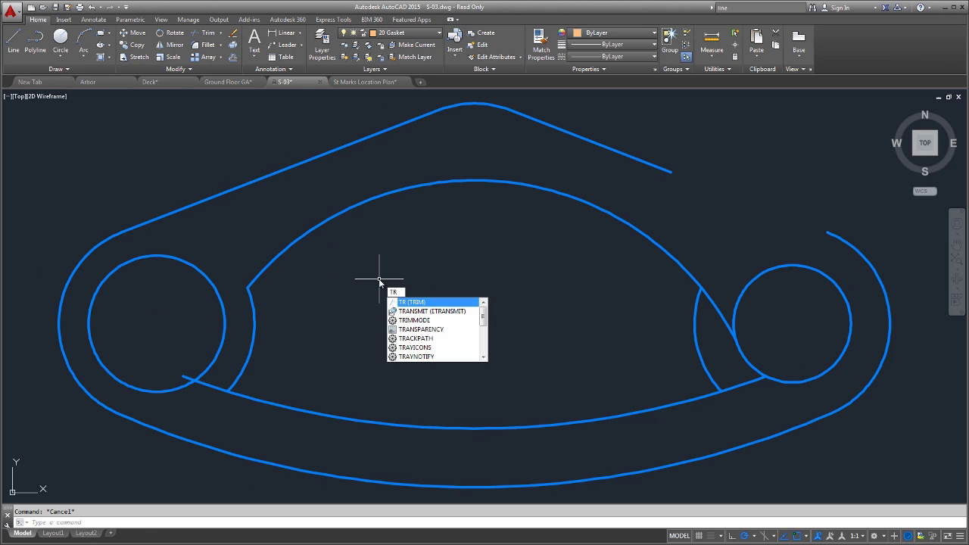
key("Return")
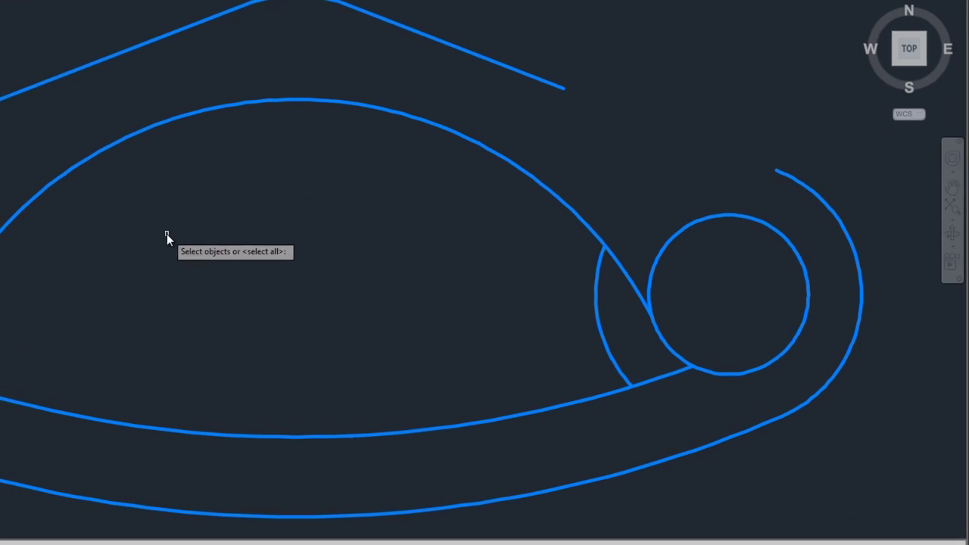
key("Return")
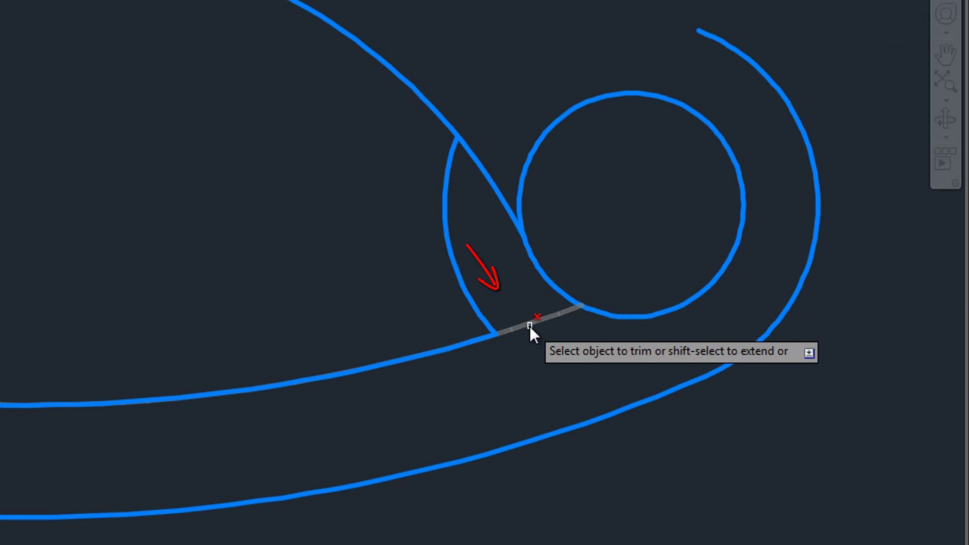
left_click(529, 324)
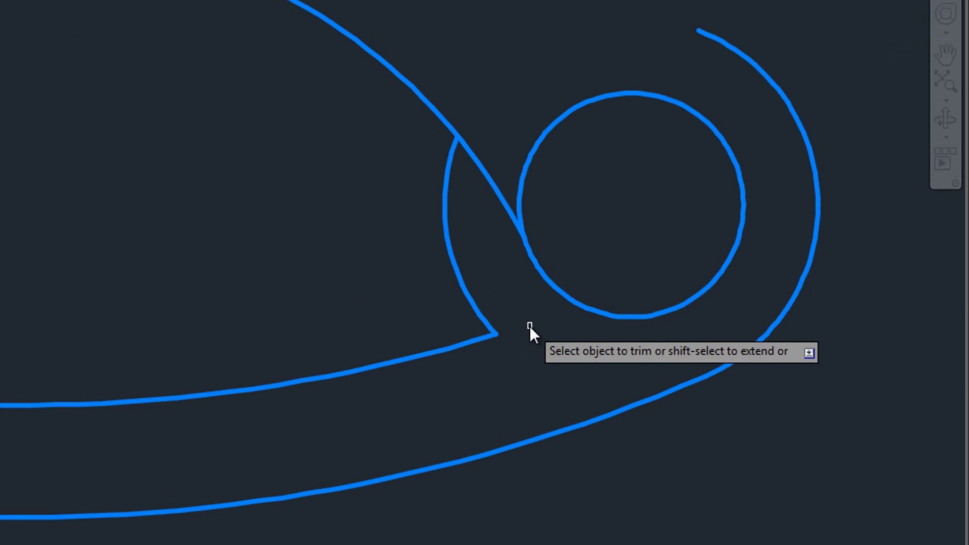
left_click(487, 180)
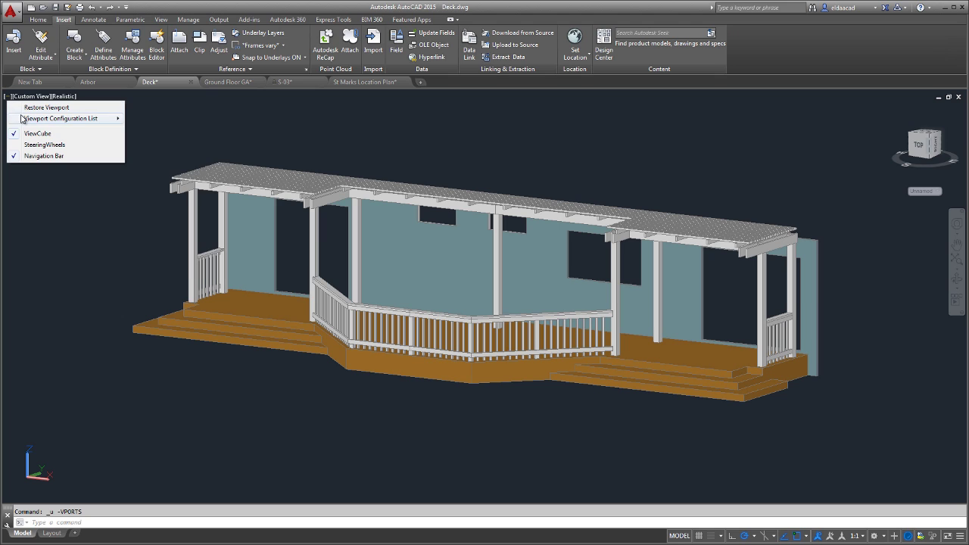
Split the deck view into four viewports and resize them from their shared corner.
mouse_move(23, 119)
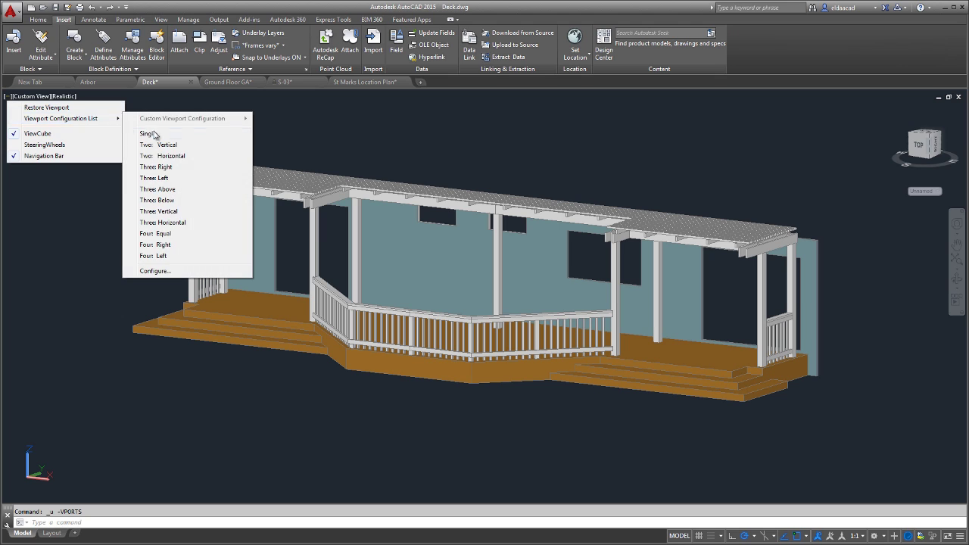
left_click(161, 233)
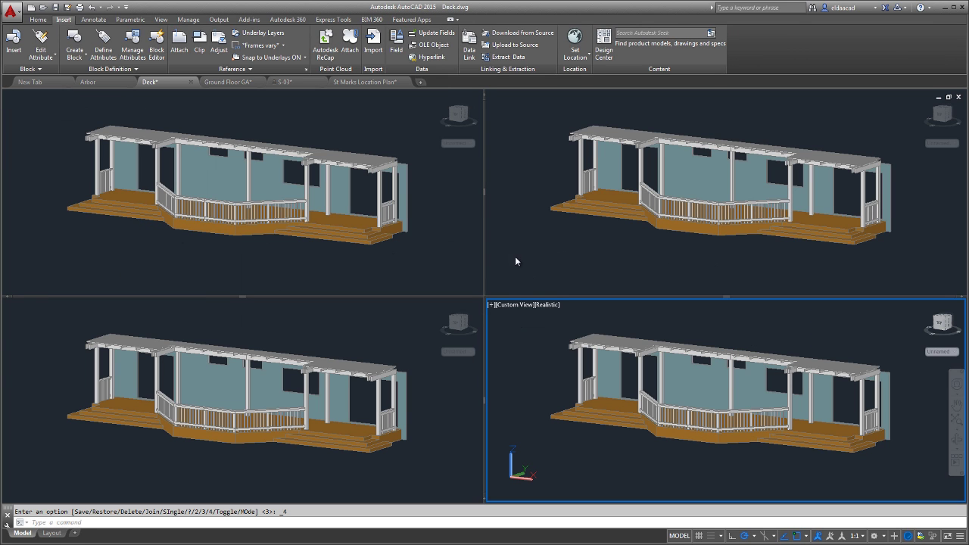
left_click_drag(483, 296, 335, 260)
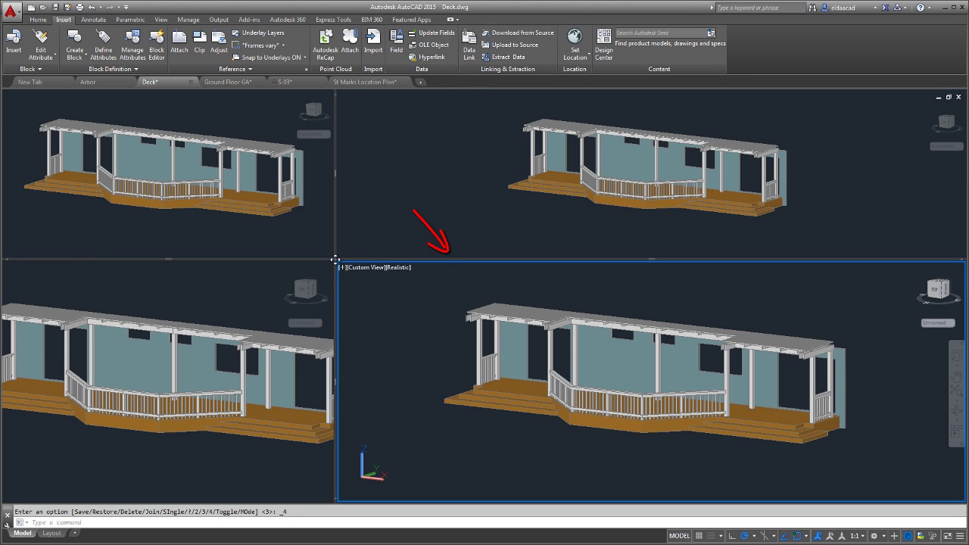
key("Escape")
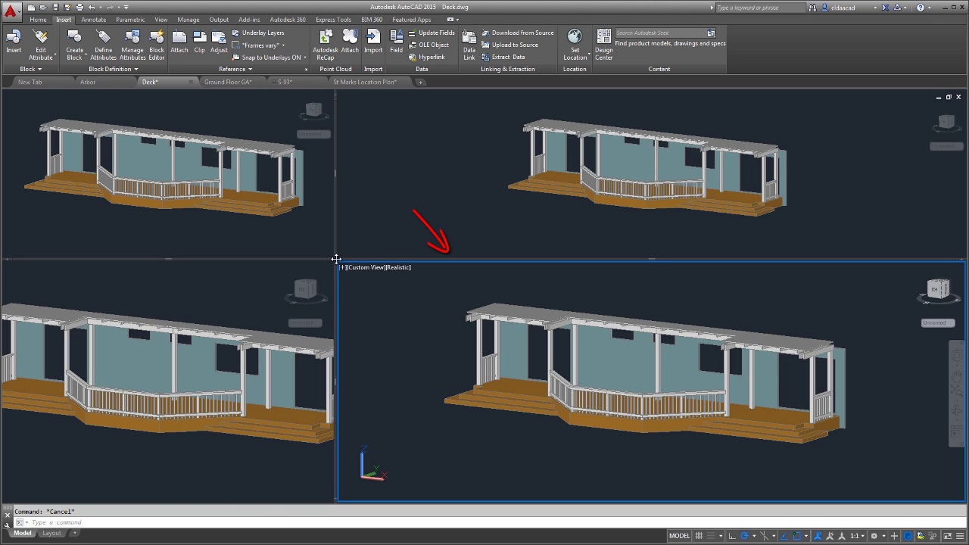
Merge away the top-right viewport, enlarge the left views, and split the bottom-left view.
left_click_drag(653, 259, 651, 97)
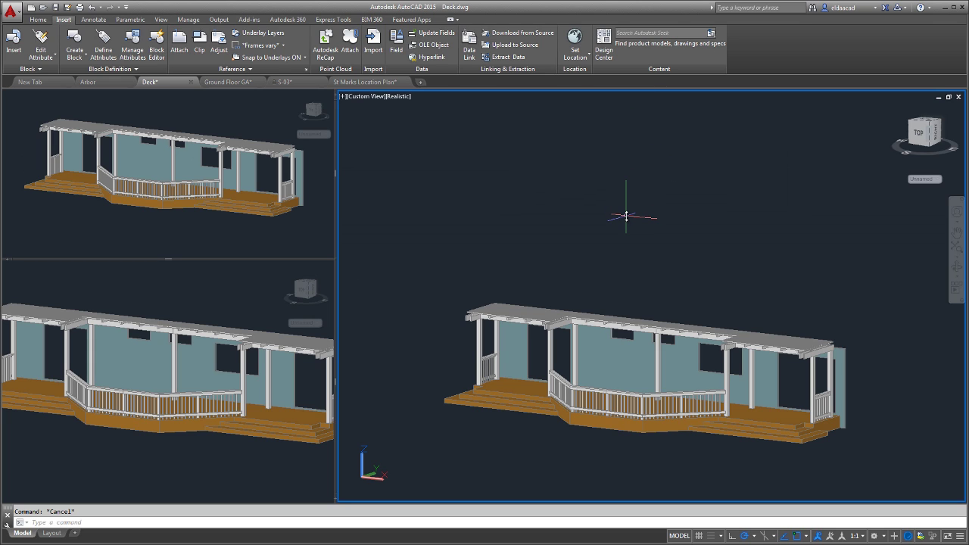
left_click_drag(336, 250, 556, 250)
left_click_drag(477, 258, 476, 345)
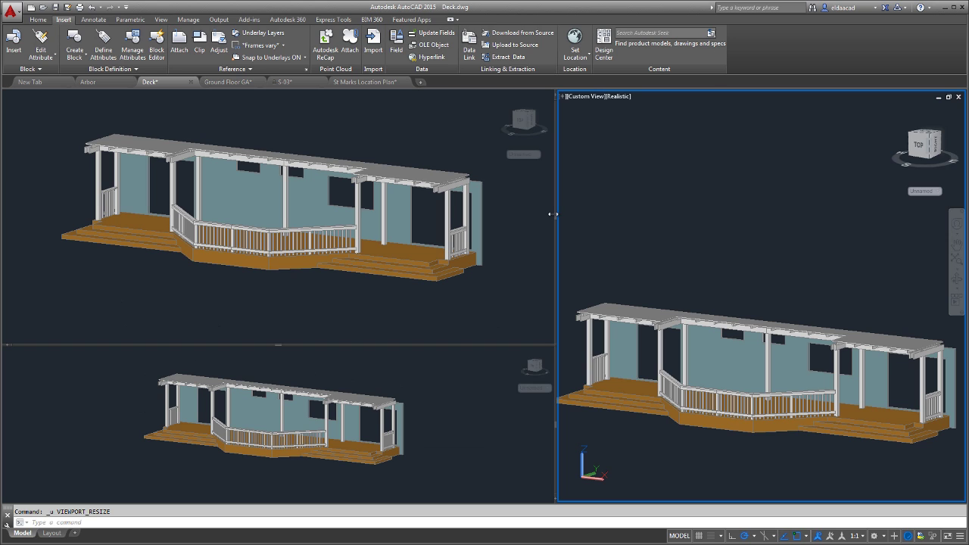
left_click_drag(555, 215, 274, 371, "ctrl")
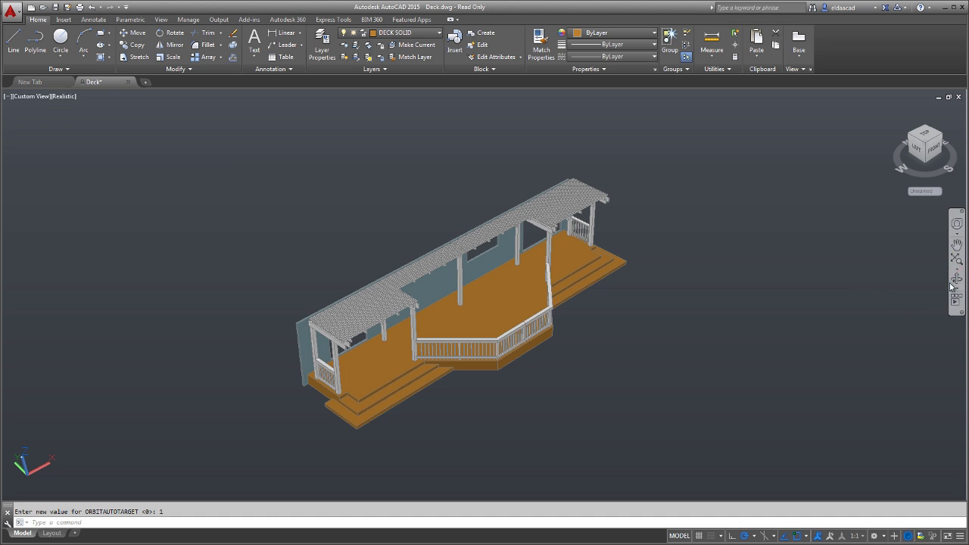
Orbit the deck from its oblique top-down view round to a near-front view.
left_click(955, 282)
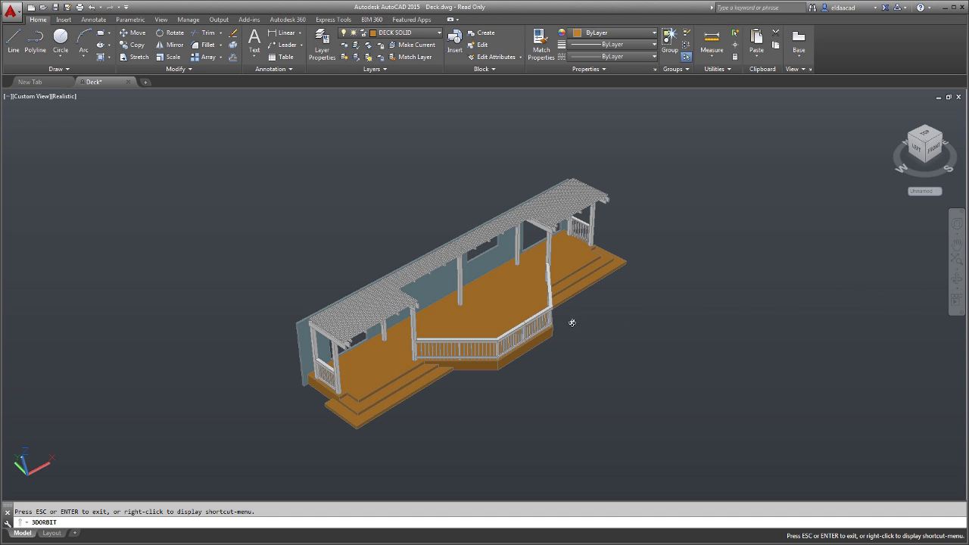
left_click_drag(542, 323, 414, 294)
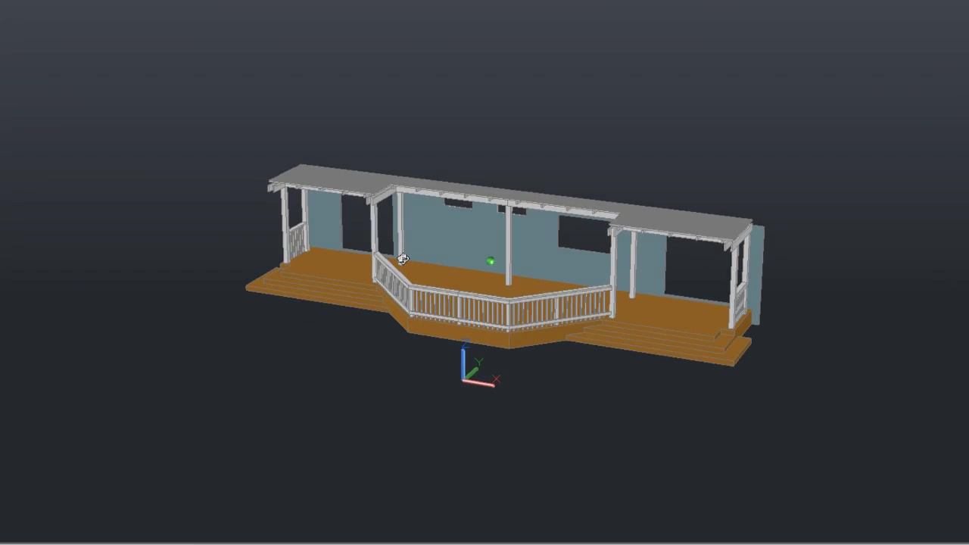
left_click_drag(419, 252, 423, 252)
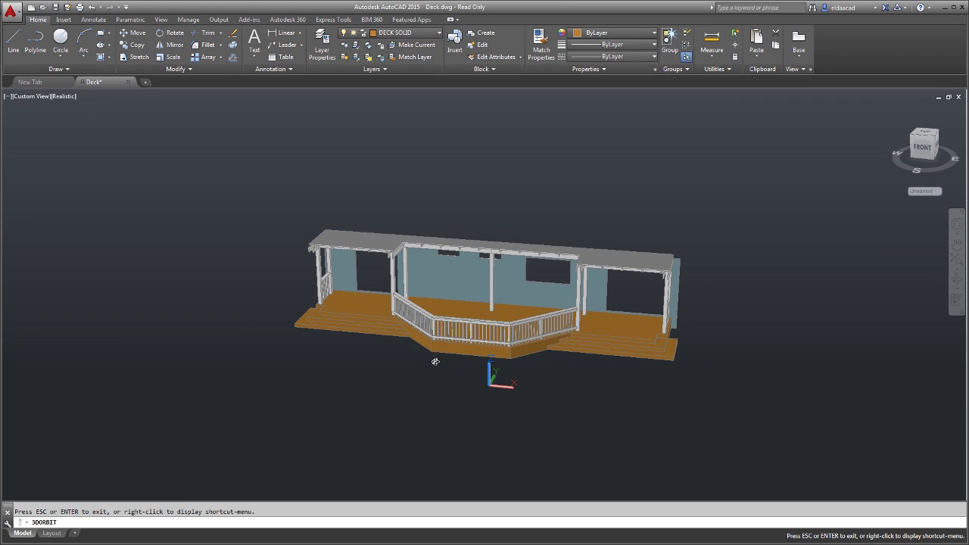
End the orbit and set ORBITAUTOTARGET to 0.
key("Escape")
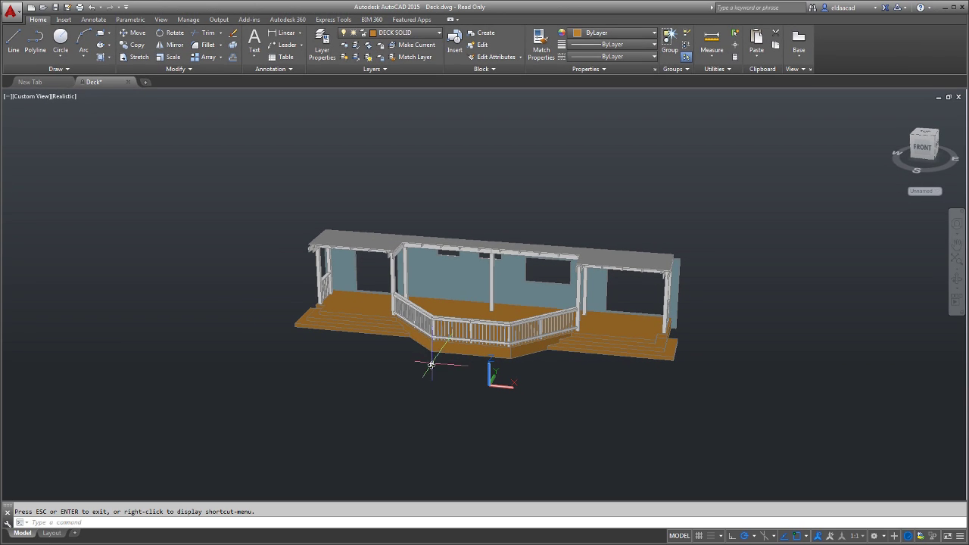
type("ORBITAUTOTARGET")
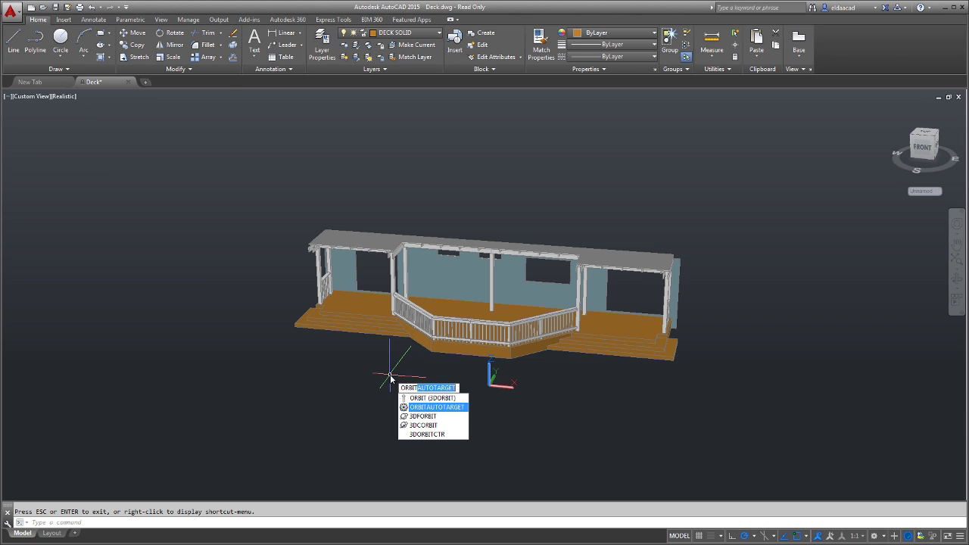
key("Return")
type("0")
key("Return")
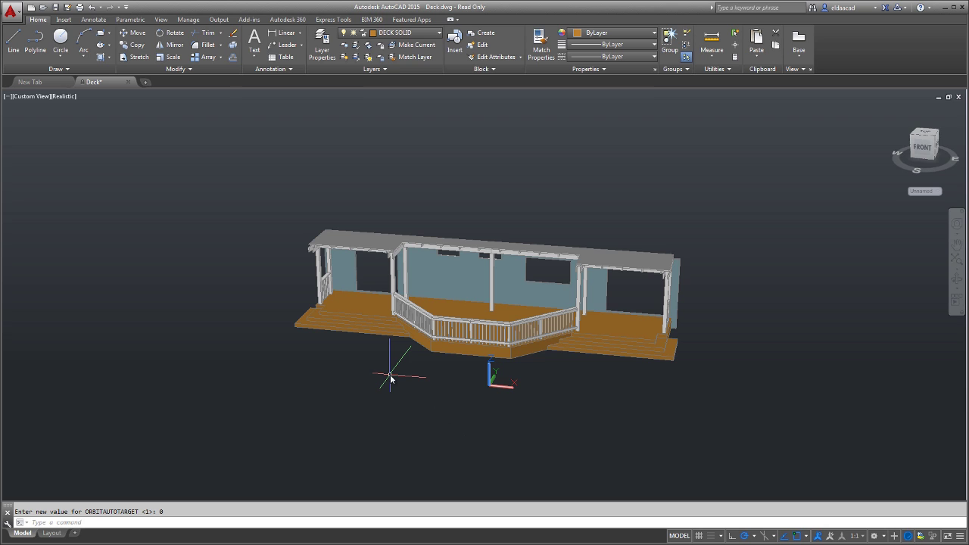
Orbit the deck from the front round to an angled view from above.
left_click(958, 279)
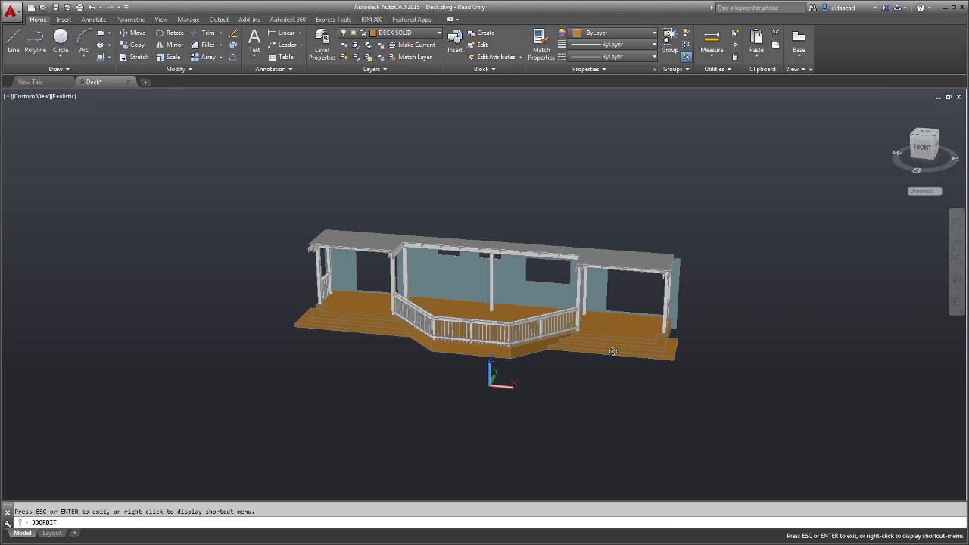
left_click_drag(596, 324, 541, 327)
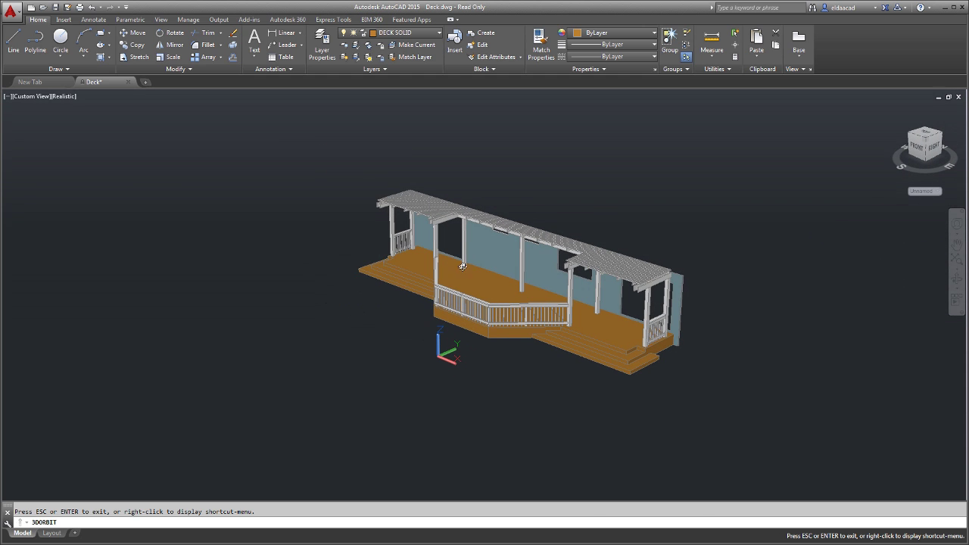
left_click_drag(359, 267, 521, 247)
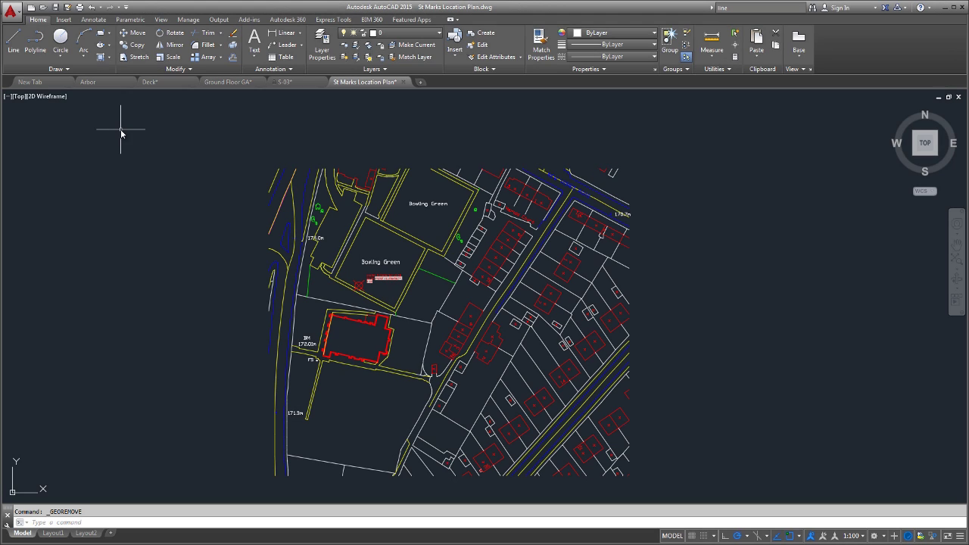
Set the location from the online map by searching the site's address and moving the marker there.
left_click(65, 21)
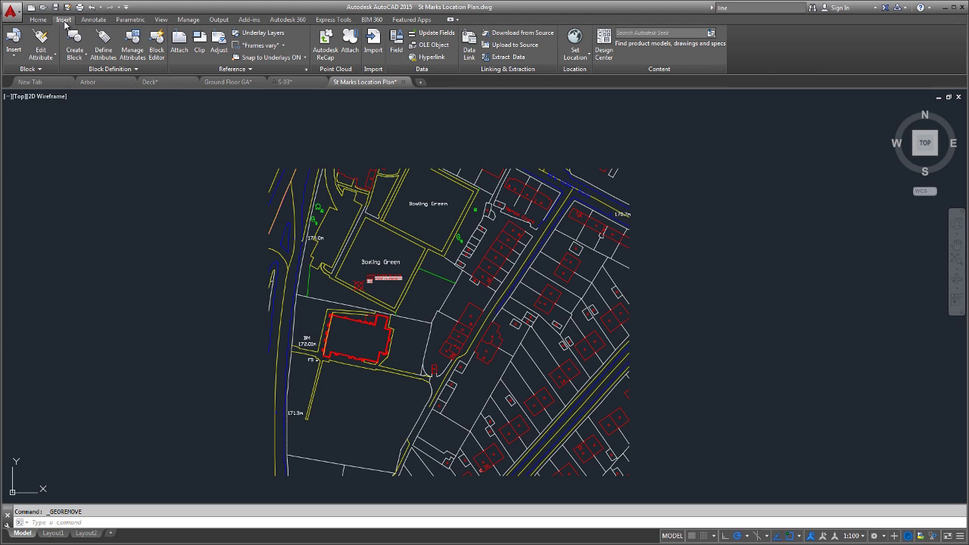
left_click(577, 56)
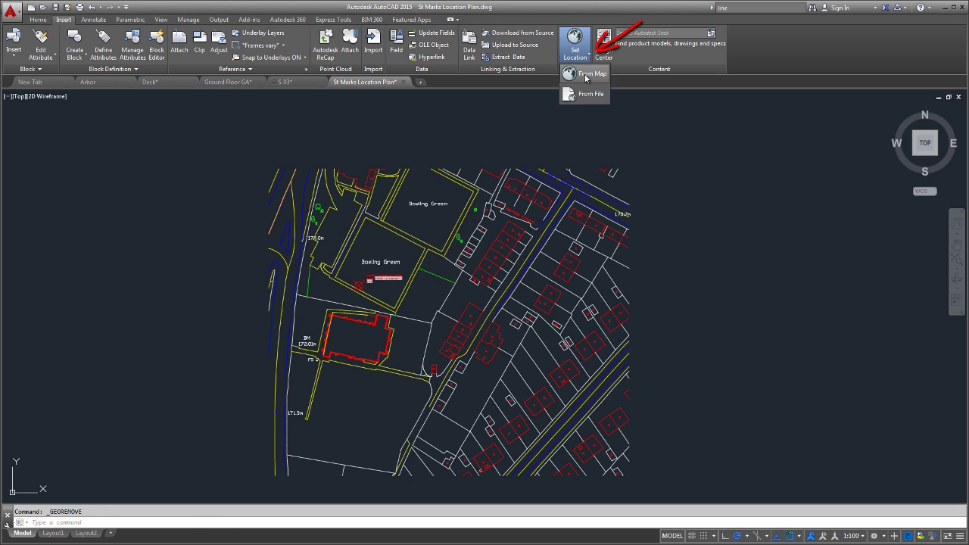
left_click(585, 75)
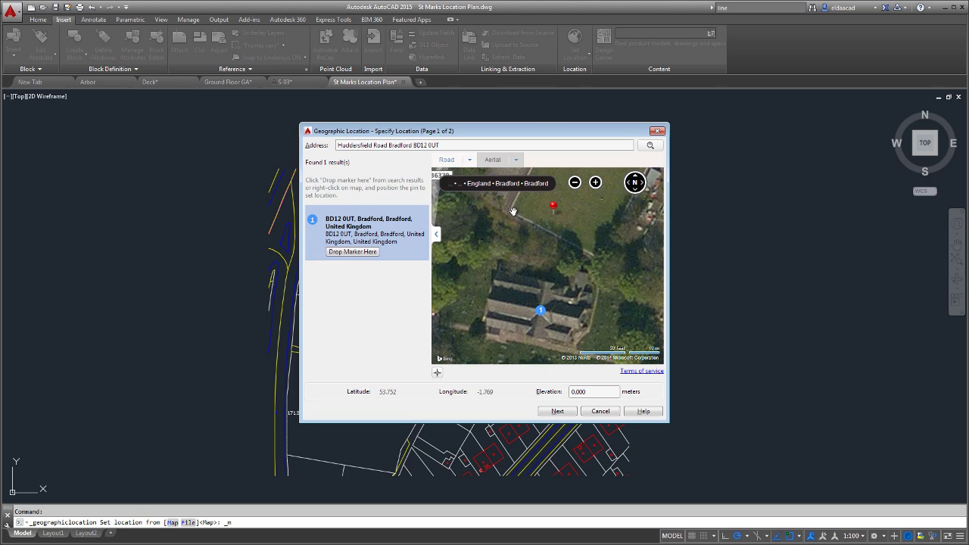
right_click(513, 211)
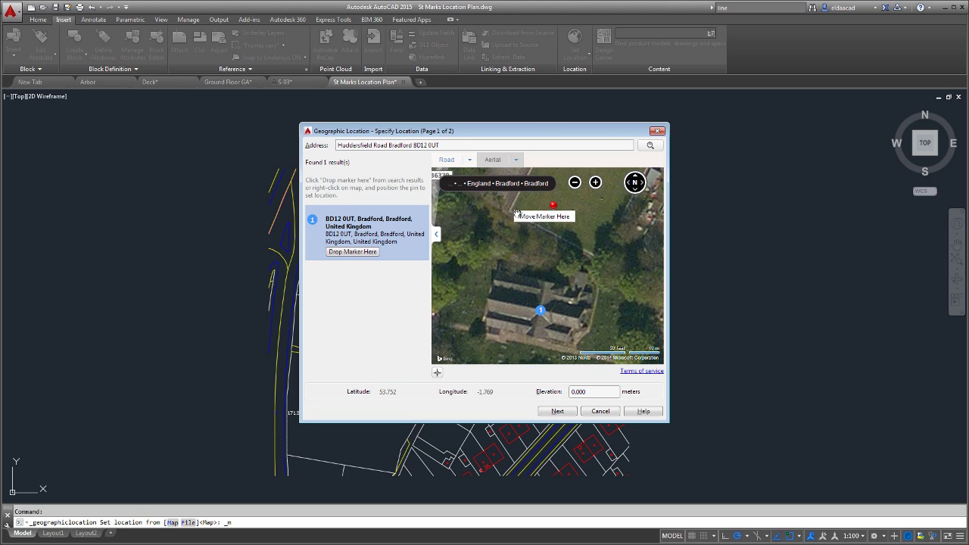
left_click(521, 217)
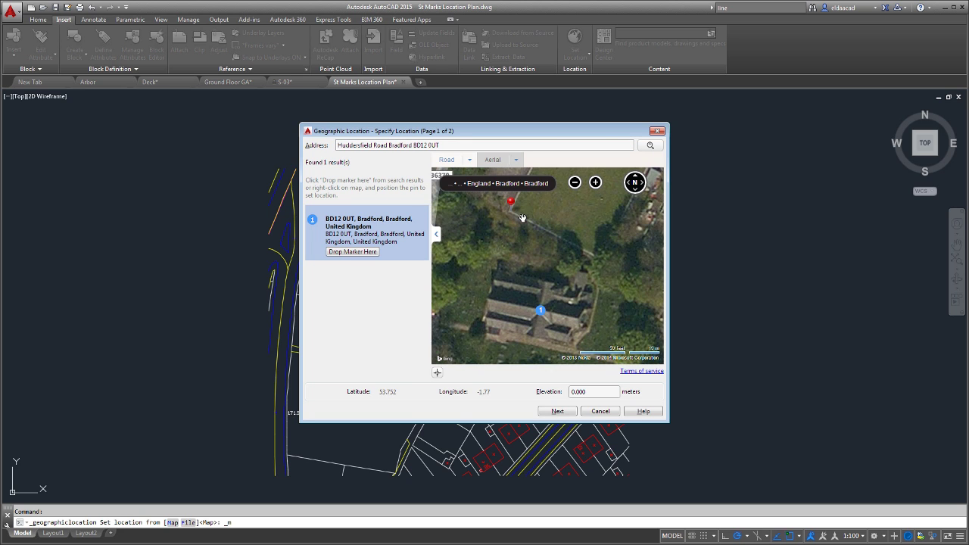
Pin the geographic marker to a drawing point and accept the default north direction.
left_click(557, 411)
left_click(558, 410)
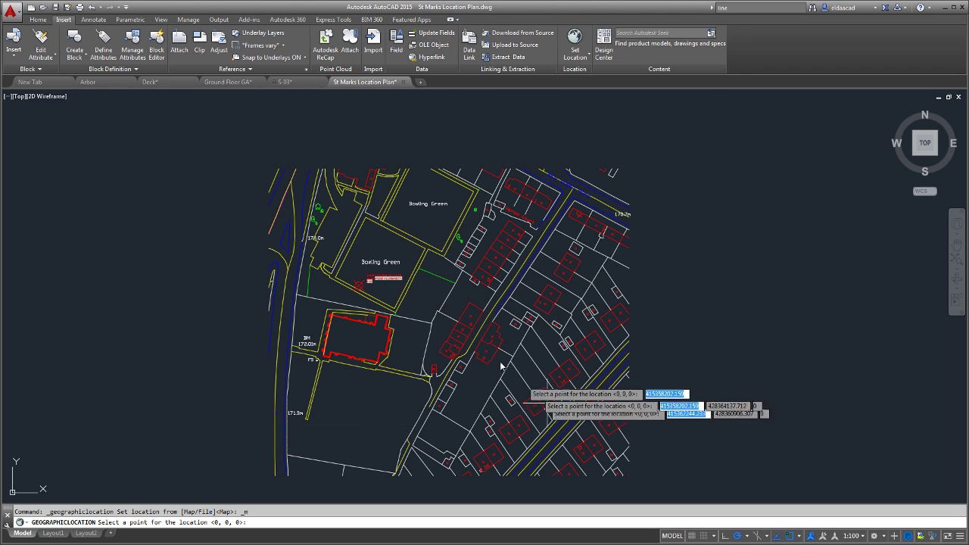
left_click(335, 227)
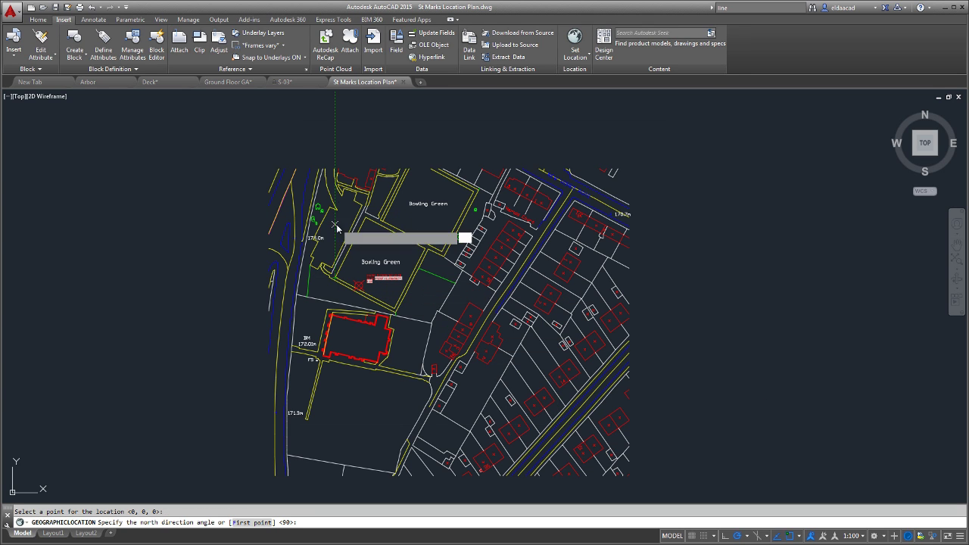
key("Return")
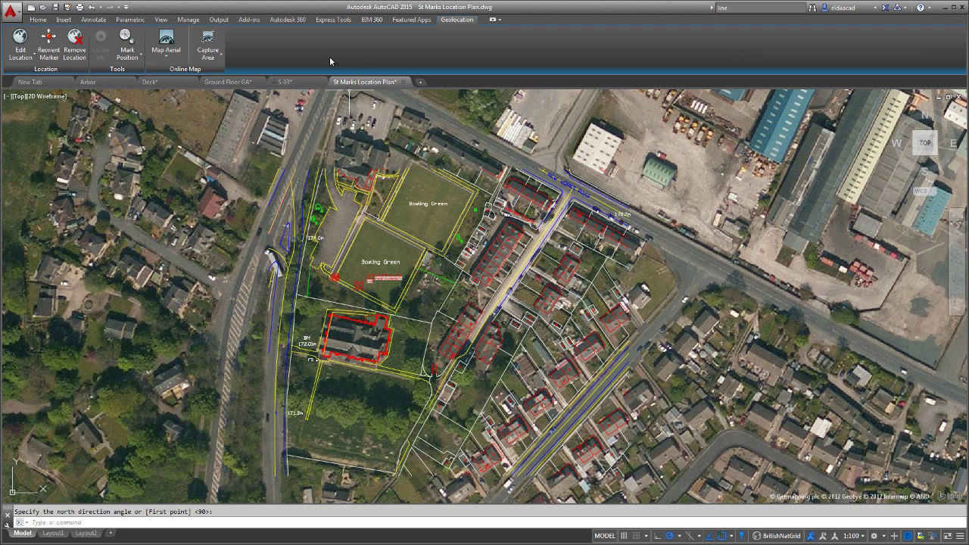
Capture a rectangular aerial map area around the site.
left_click(215, 57)
left_click(219, 74)
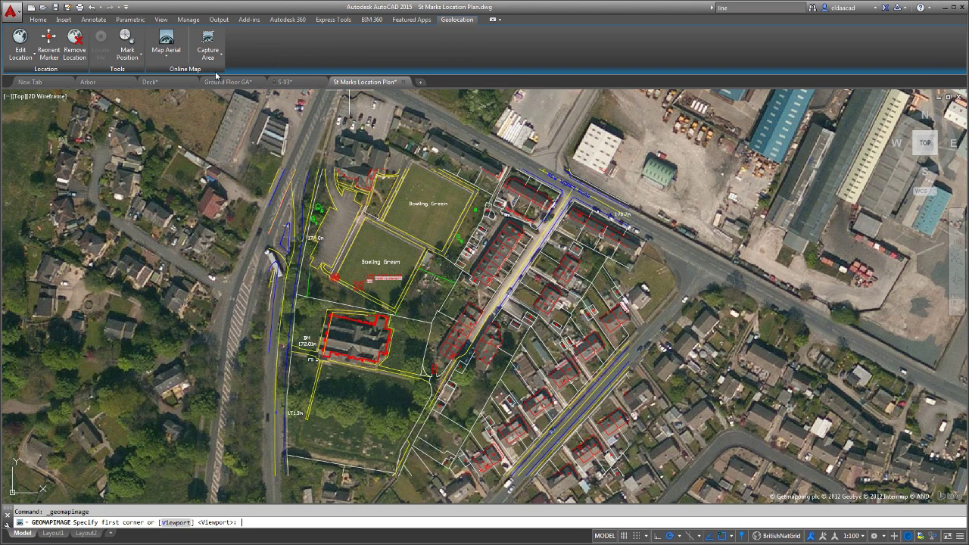
left_click(264, 167)
left_click(643, 479)
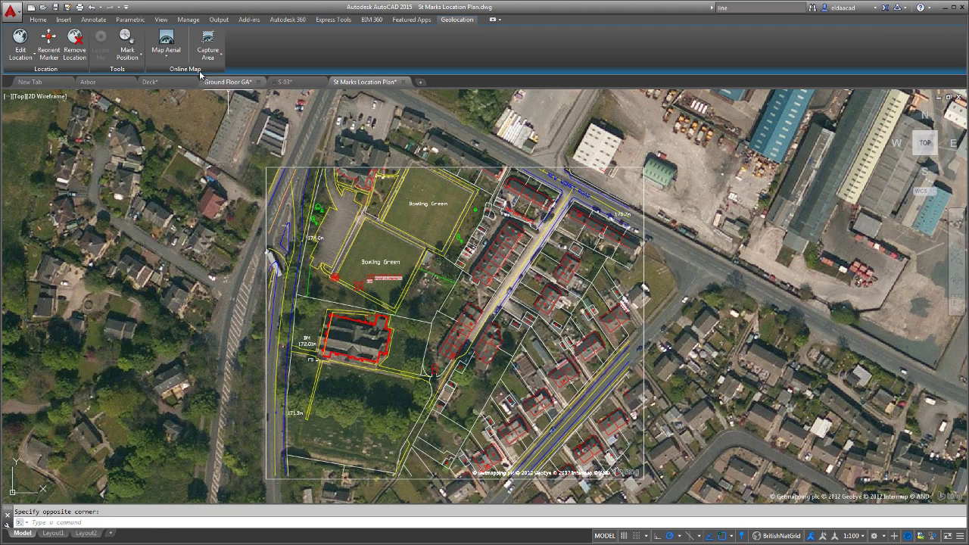
Set the online map to Map Off and view the captured image on Layout1.
left_click(173, 57)
left_click(168, 134)
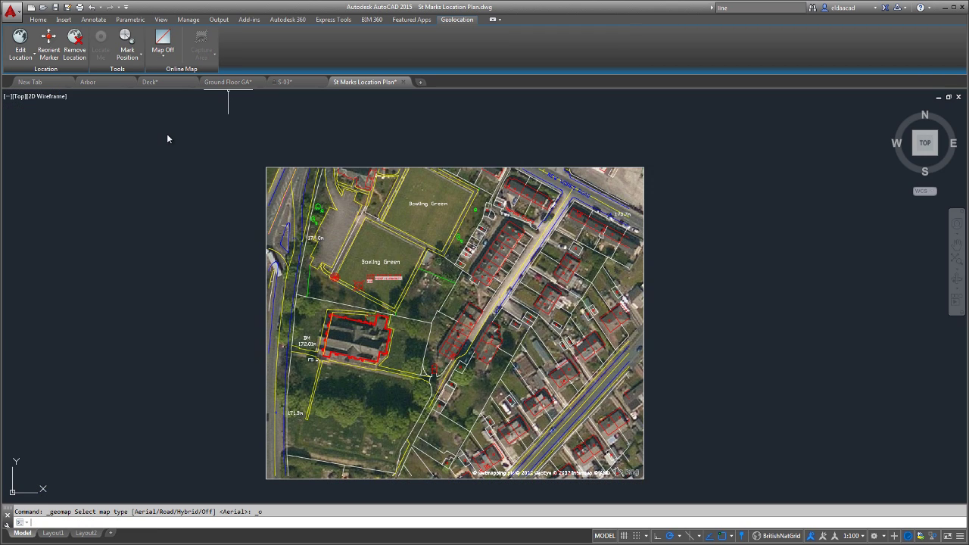
left_click(53, 533)
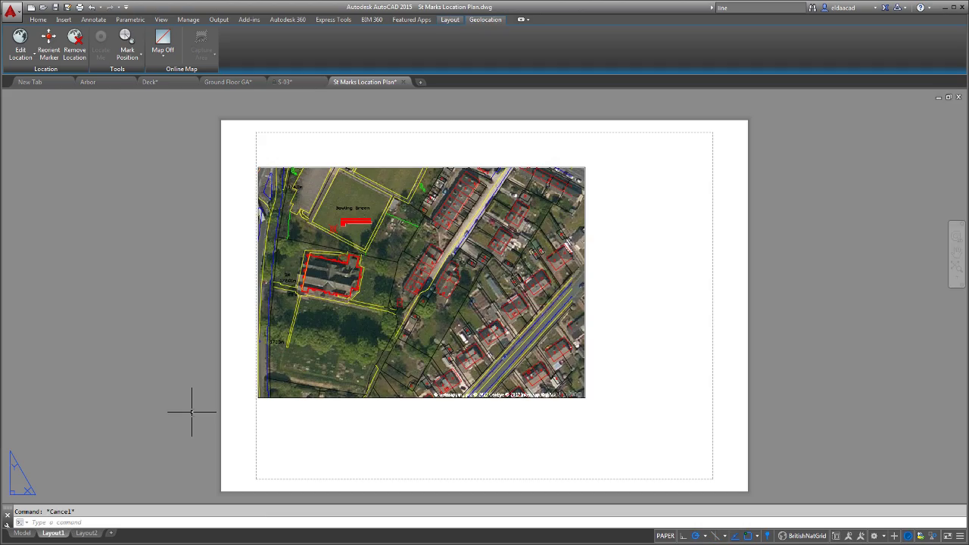